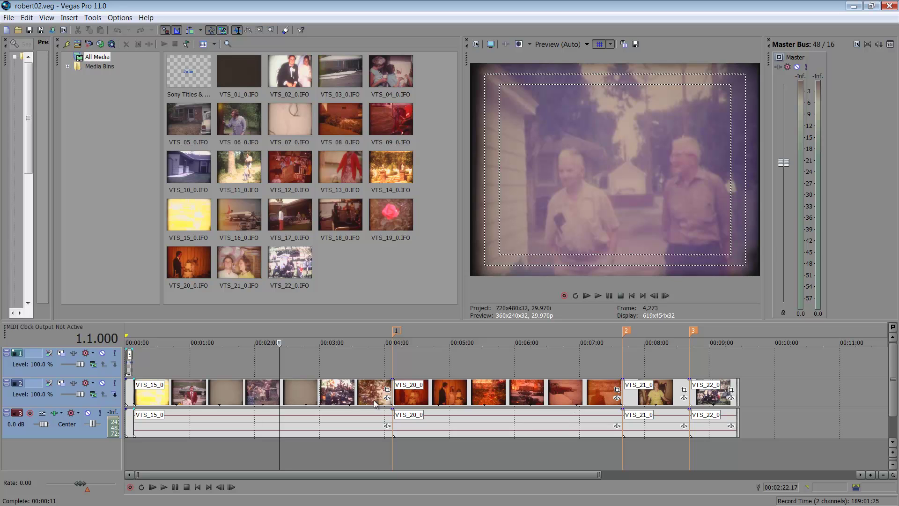
Step: Preview frames at several points of the VTS_15_0 and VTS_20_0 clips on the timeline
left_click(211, 360)
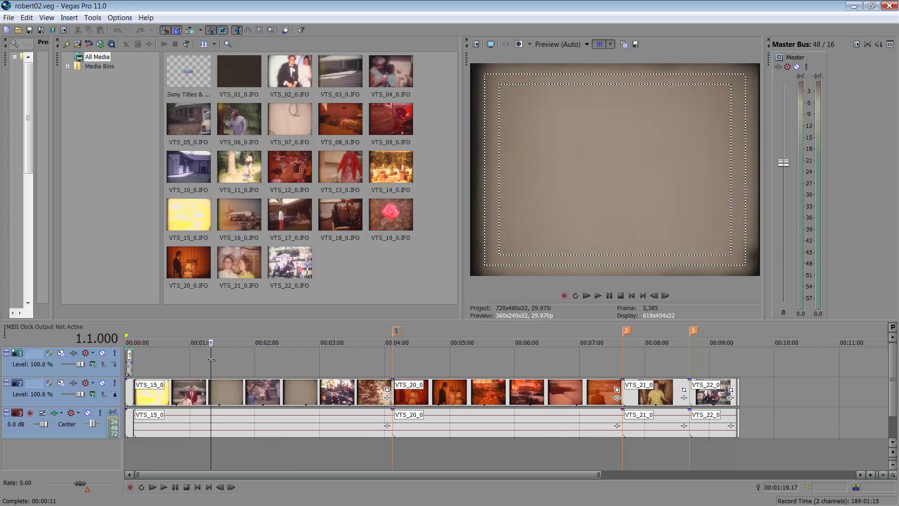
left_click(272, 359)
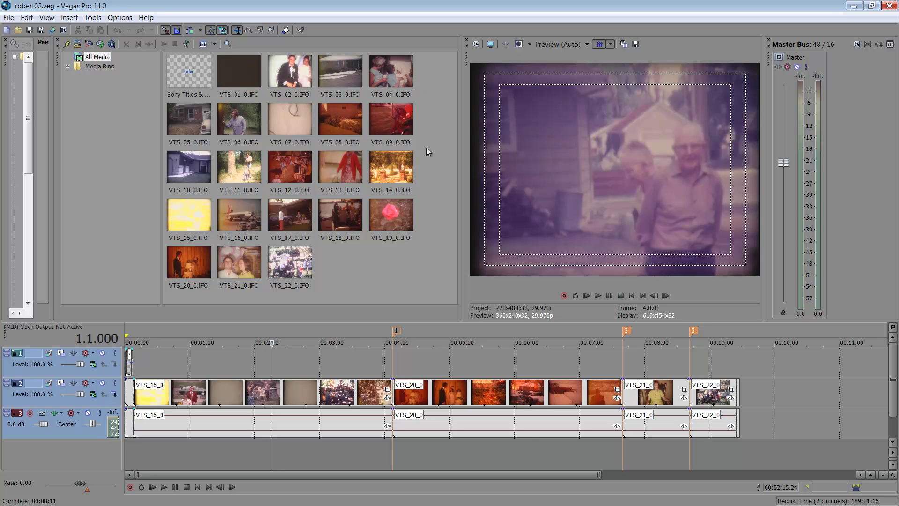
left_click(296, 367)
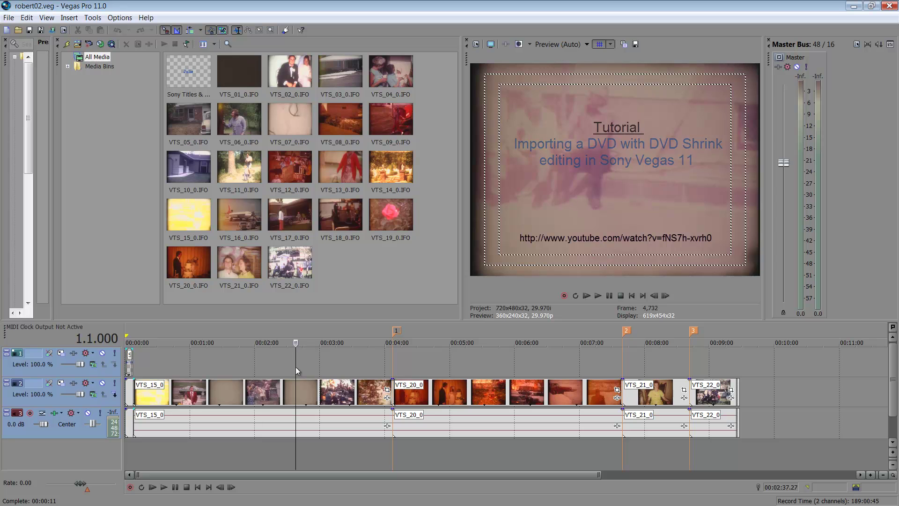
left_click(239, 366)
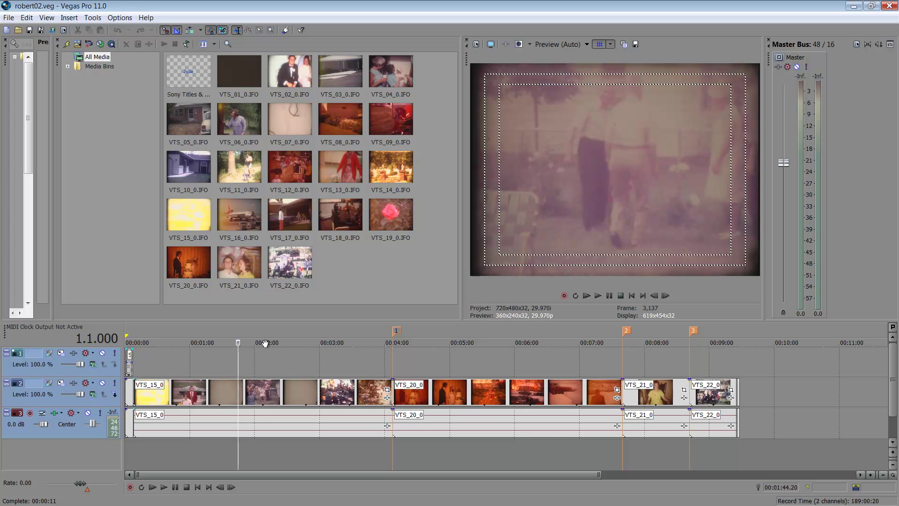
left_click(455, 368)
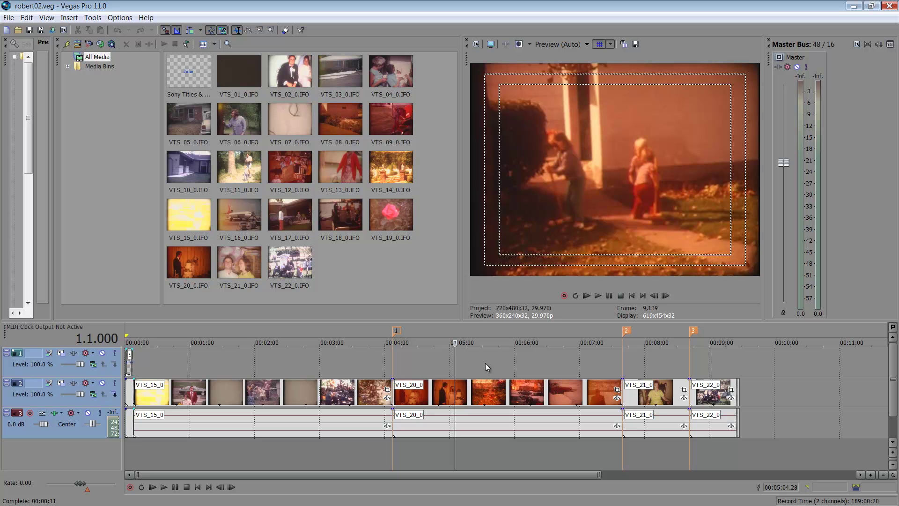
left_click_drag(453, 365, 438, 440)
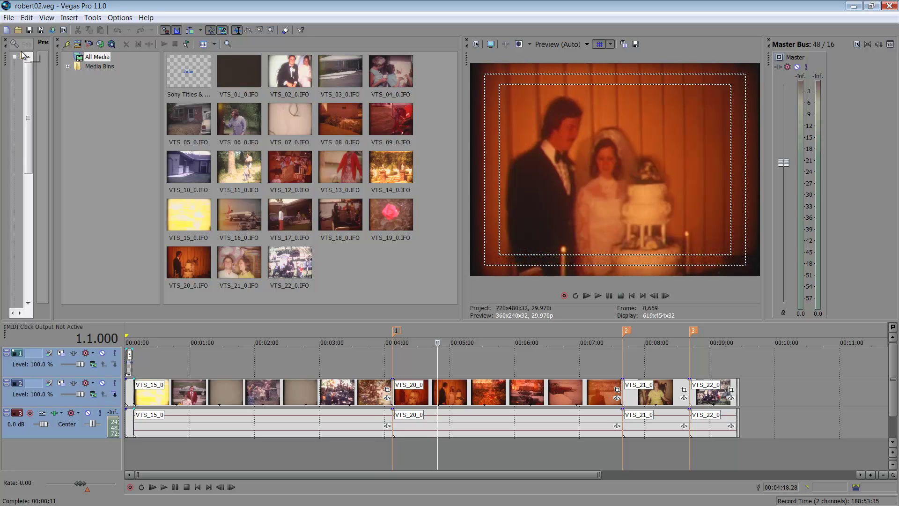
Step: Widen the Video FX window so its effect names are readable and look through the end of the list
left_click(92, 19)
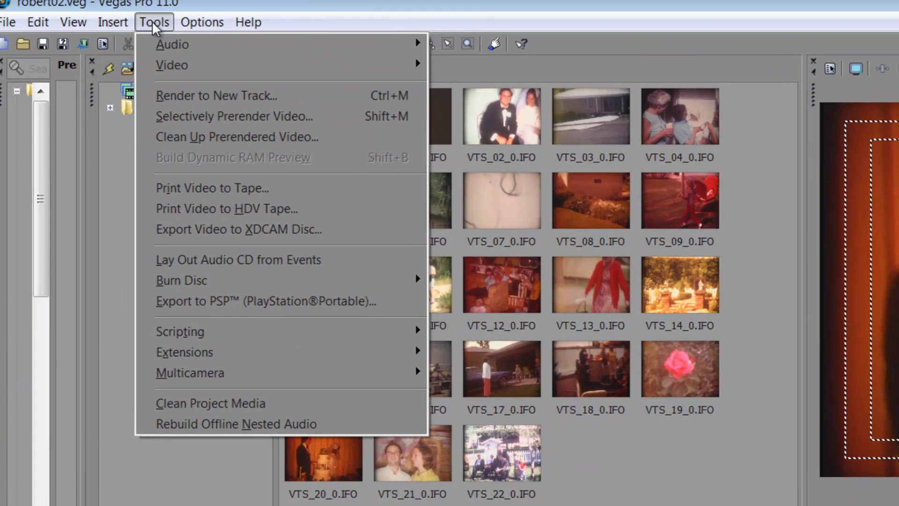
mouse_move(75, 20)
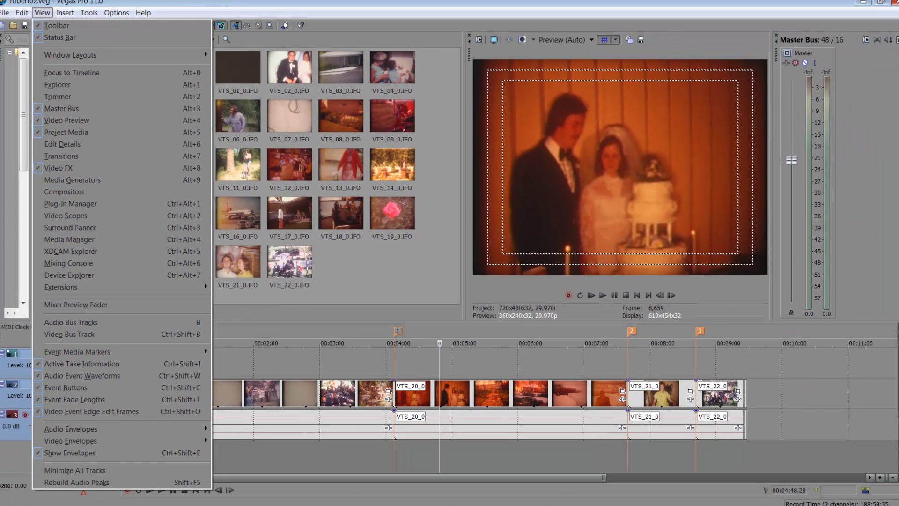
left_click(23, 225)
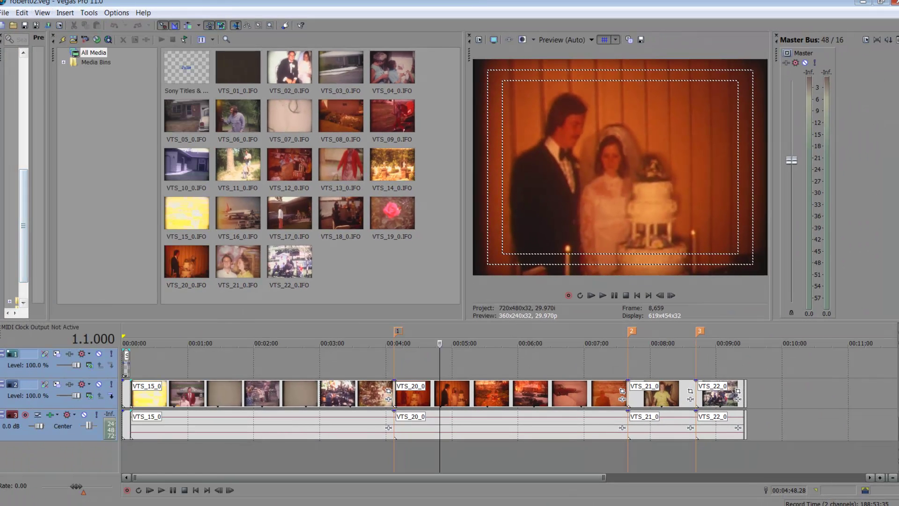
left_click_drag(48, 175, 219, 176)
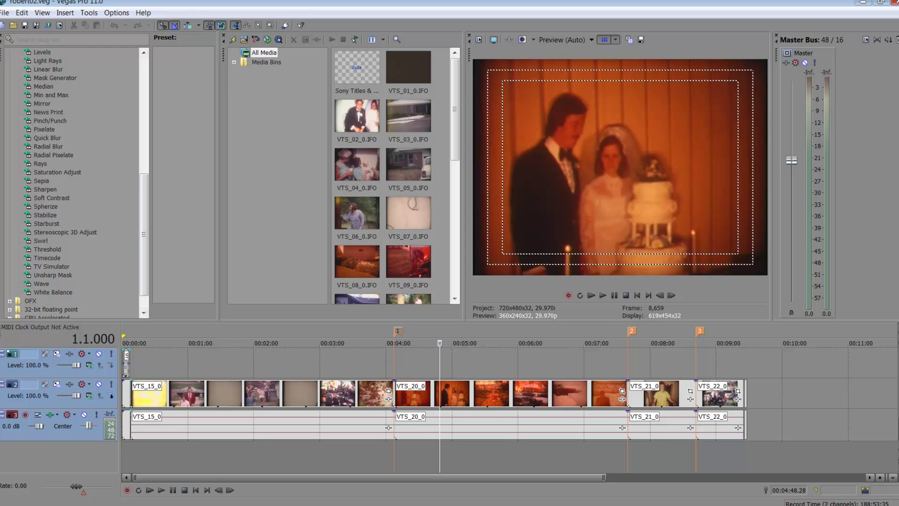
scroll(77, 182, "down", 1)
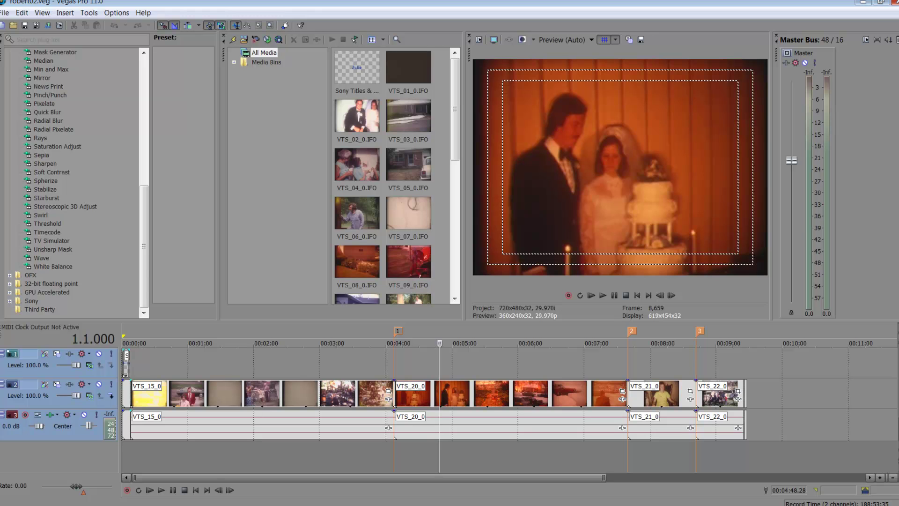
left_click(264, 52)
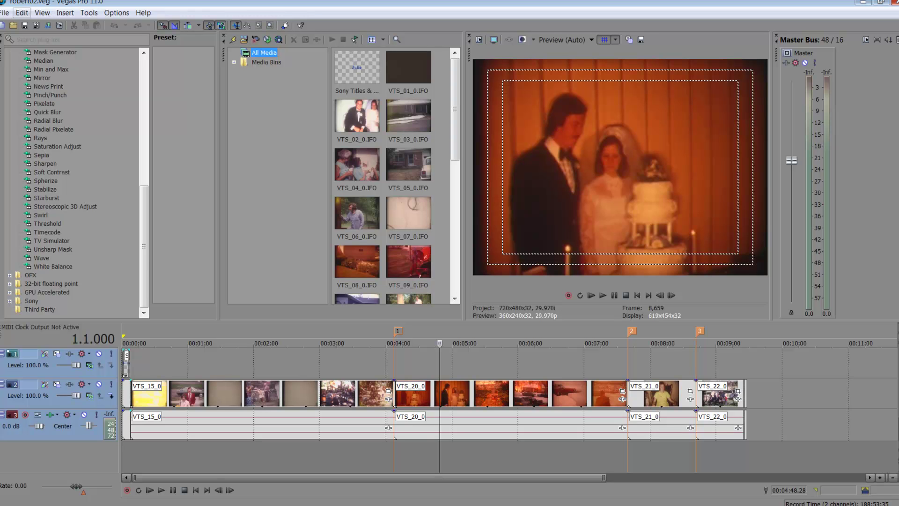
Step: Hide and reopen the Video FX window and display the presets of the Timecode effect
left_click(42, 13)
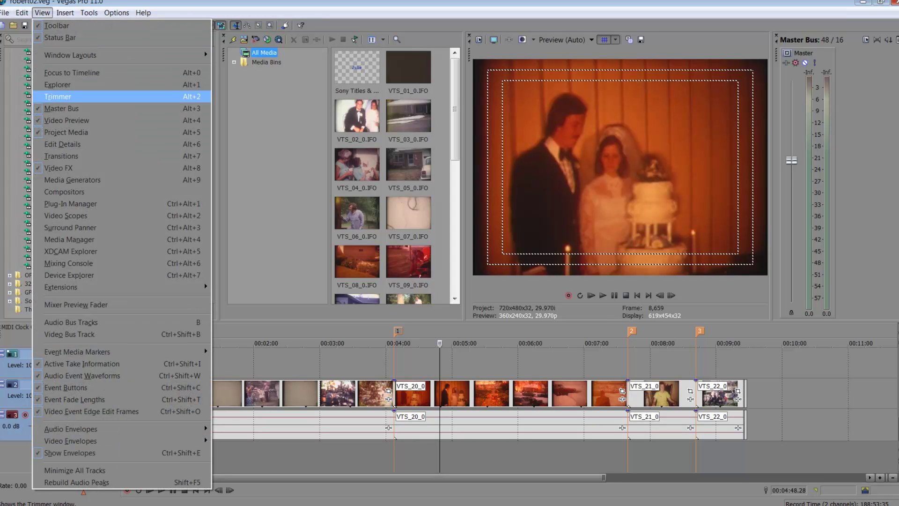
left_click(58, 167)
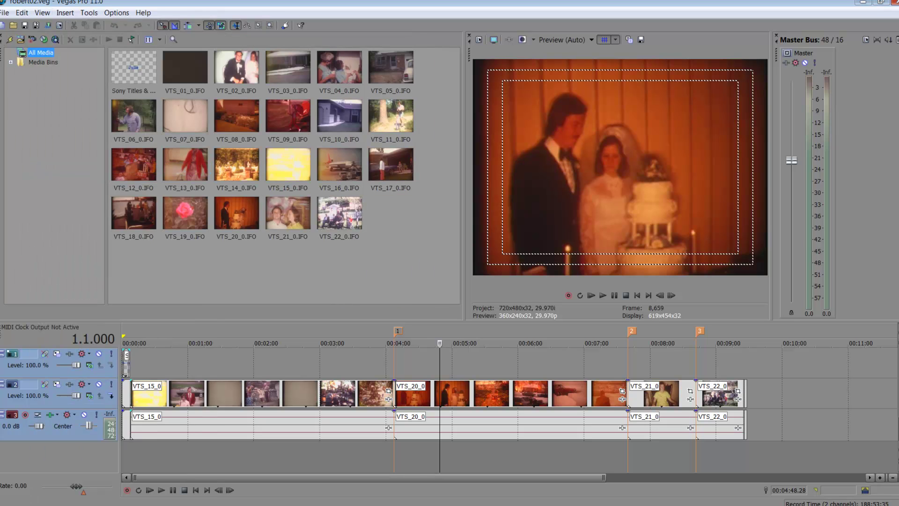
left_click(43, 12)
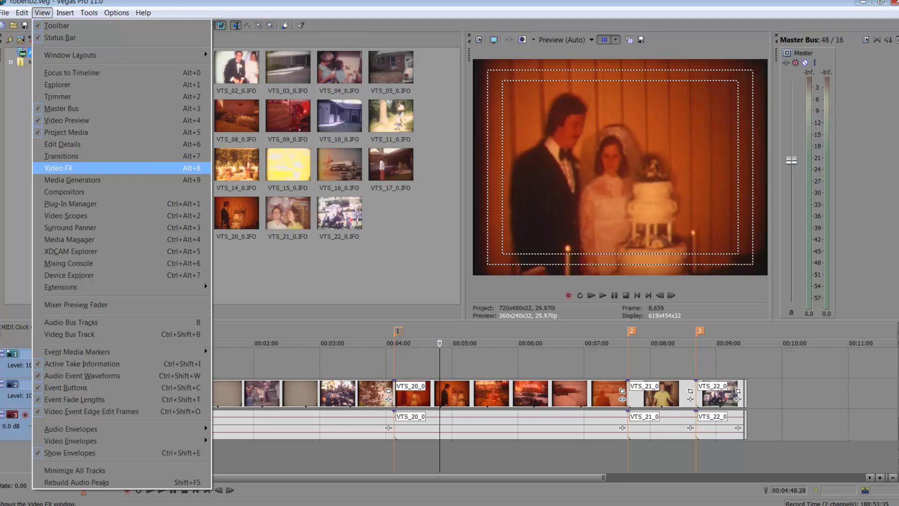
left_click(58, 167)
scroll(75, 178, "down", 11)
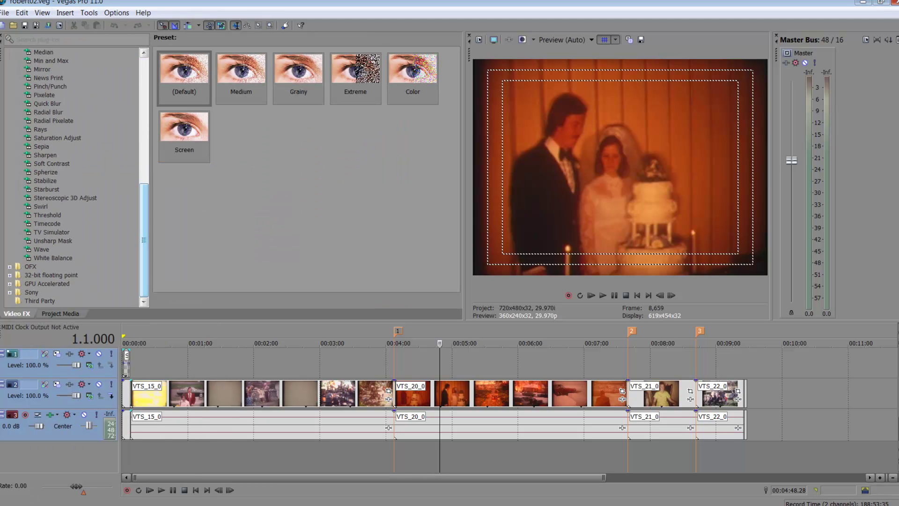
left_click(47, 223)
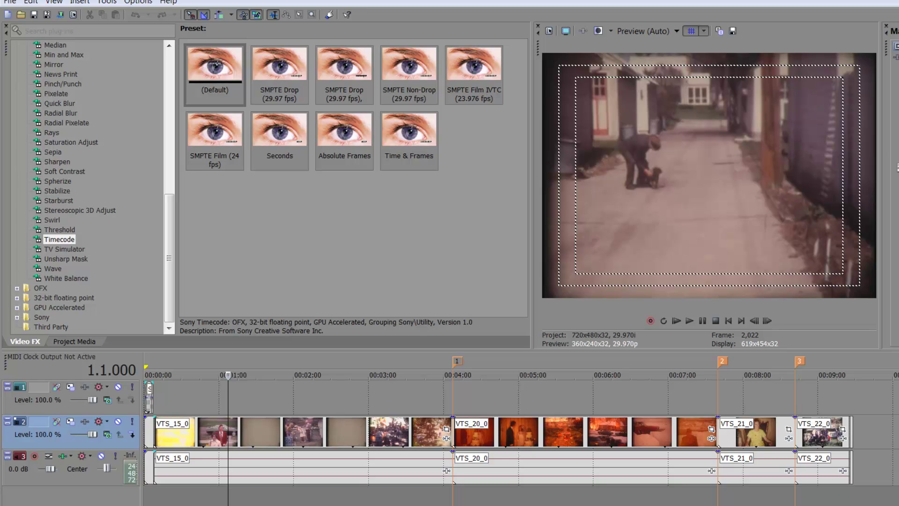
Step: Select all clips on the timeline and apply the Timecode effect to them with the Time & Frames preset
left_click(280, 71)
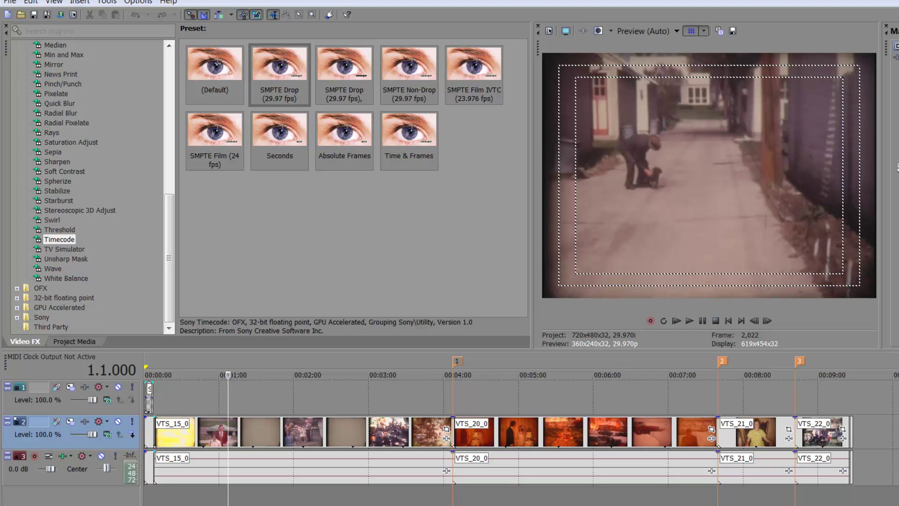
left_click(249, 433)
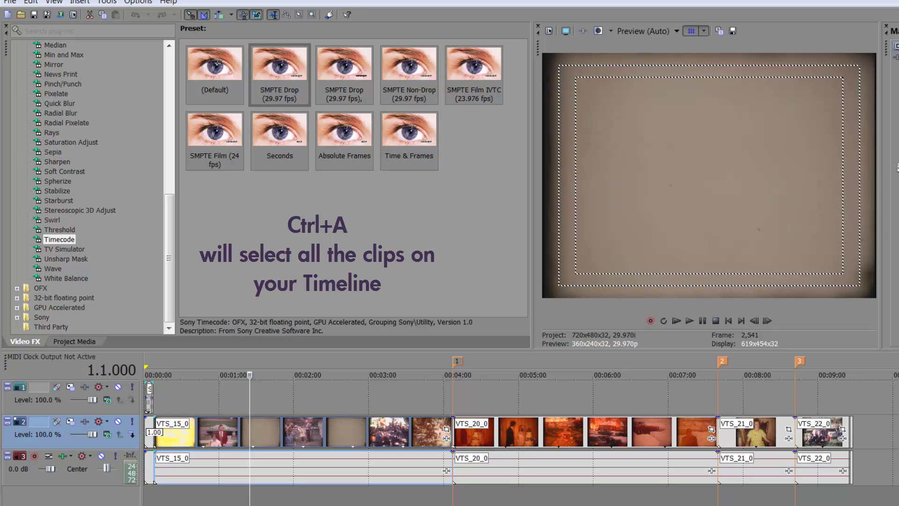
key("ctrl+a")
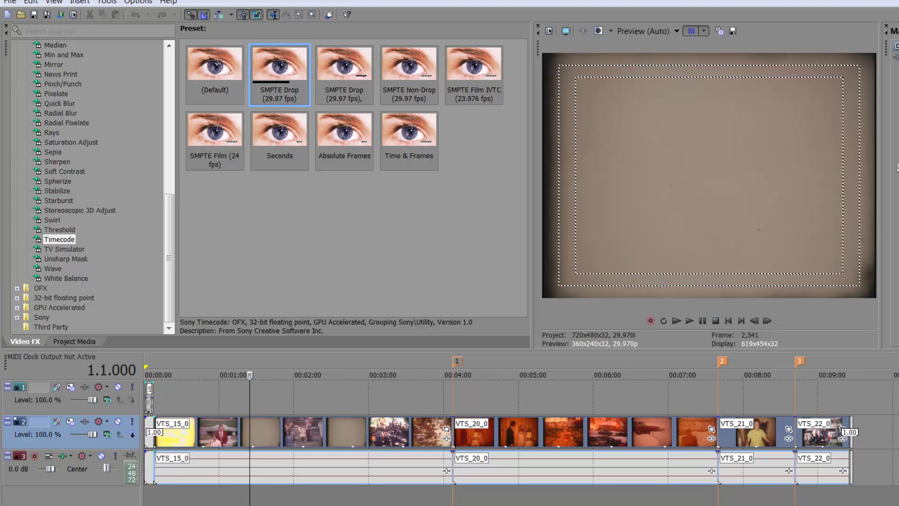
left_click(409, 140)
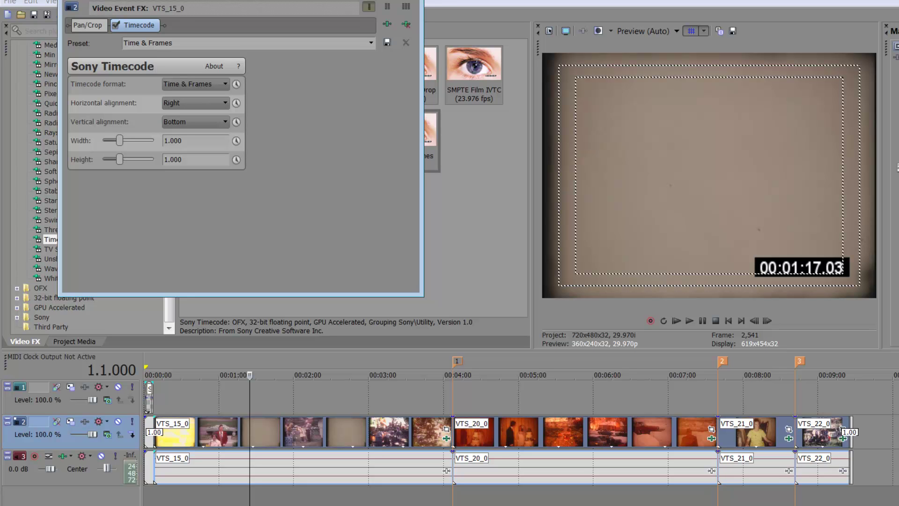
Step: Try Middle as the timecode's vertical alignment and set it back to Bottom
left_click_drag(241, 1, 249, 98)
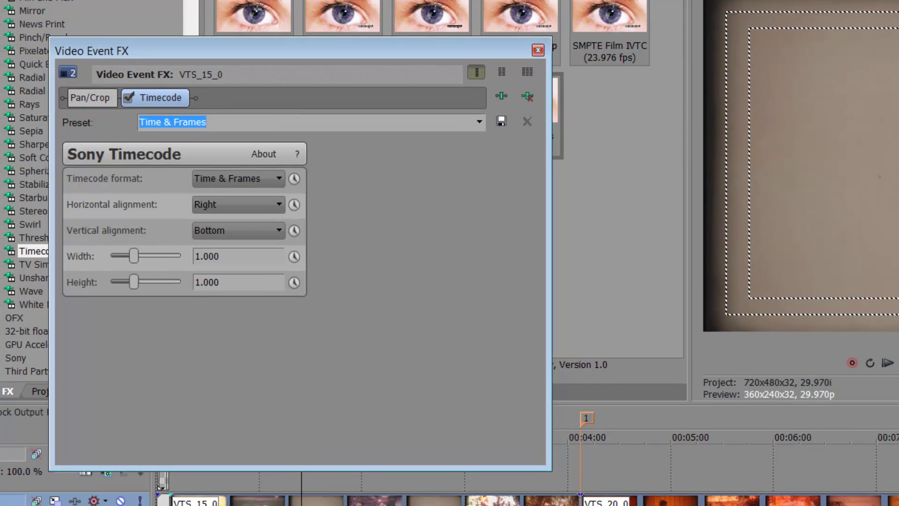
left_click(238, 230)
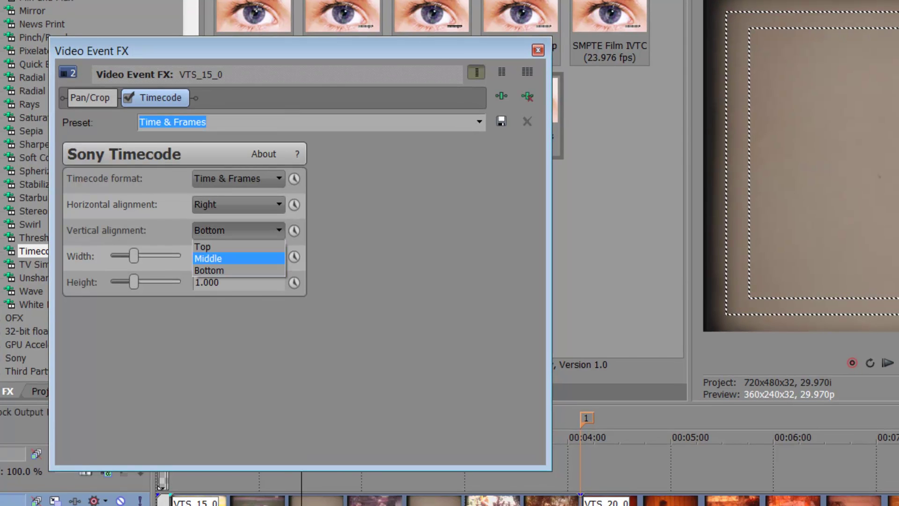
left_click(238, 258)
key("Return")
left_click(238, 230)
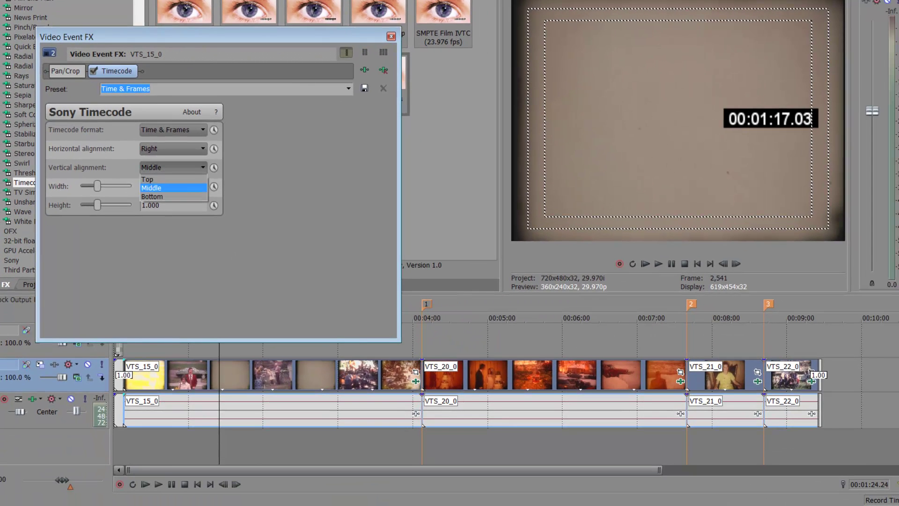
key("Return")
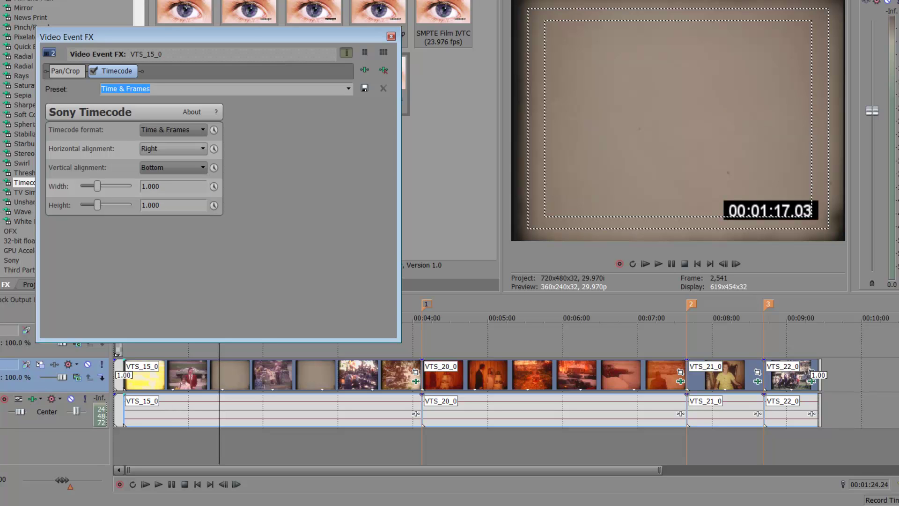
Step: Try Middle and Left as the timecode's horizontal alignment and set it back to Right
left_click(174, 149)
left_click(173, 169)
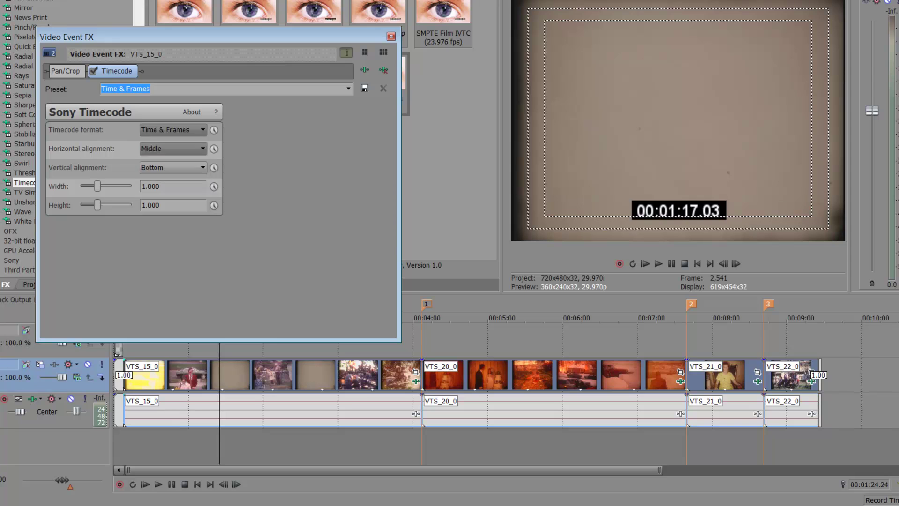
left_click(173, 149)
key("Up")
key("Up")
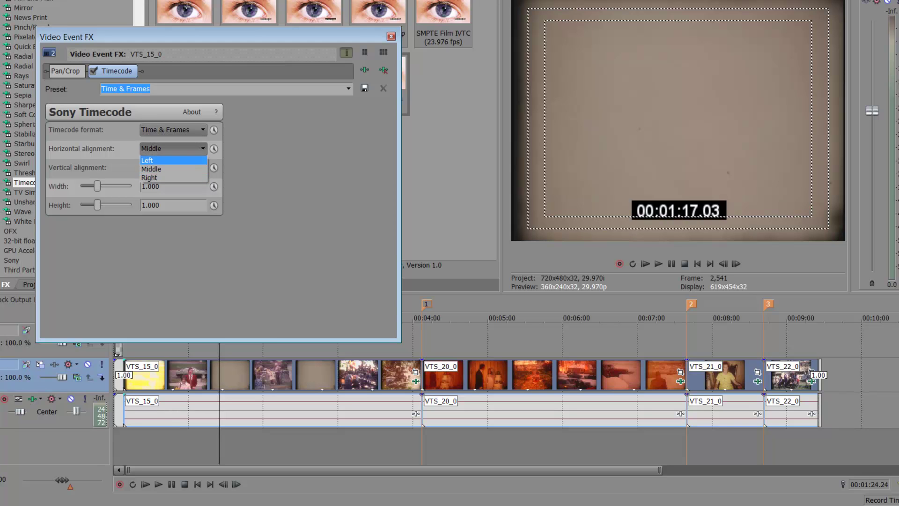
key("Return")
left_click(173, 148)
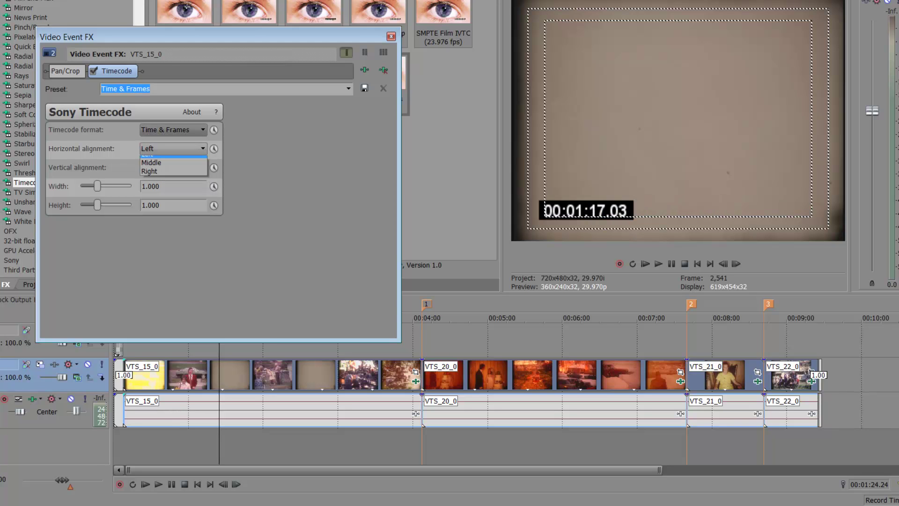
key("Return")
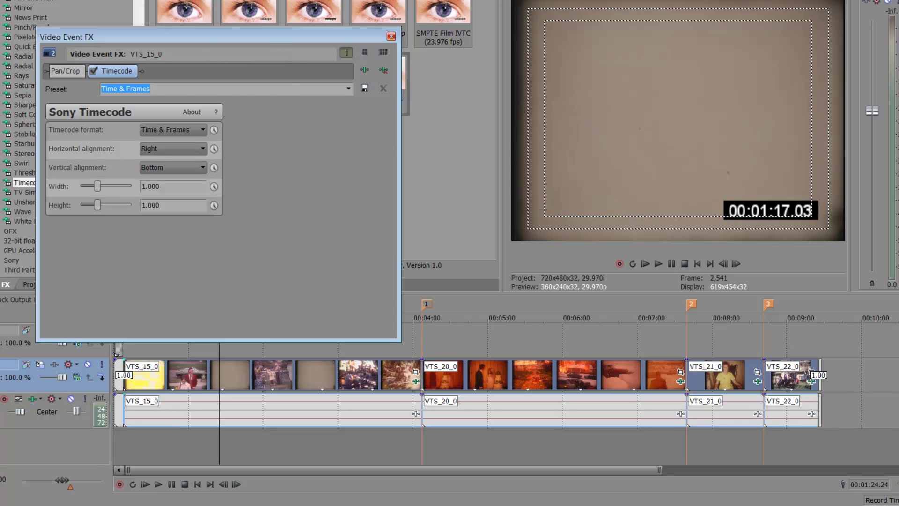
Step: Close the effect settings and check the timecode overlay near the end of VTS_15_0 and at the start of VTS_20_0
left_click(391, 36)
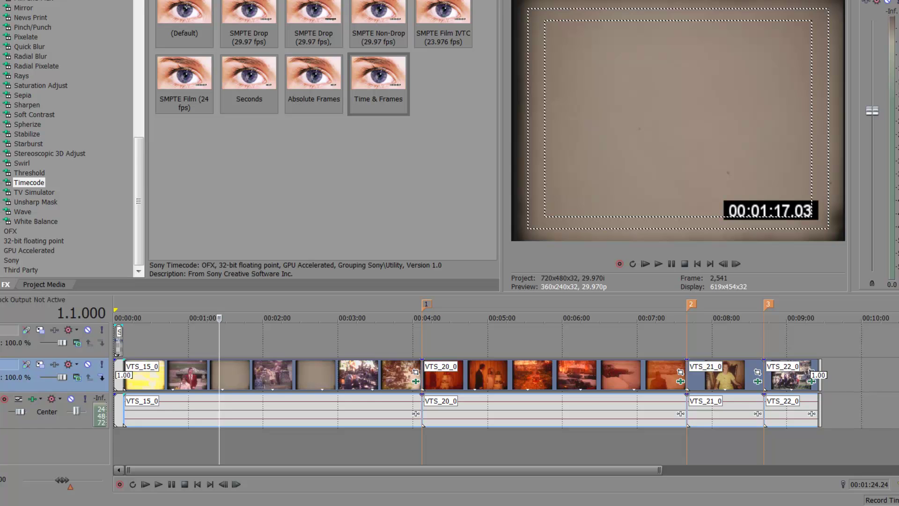
left_click(377, 341)
left_click(385, 341)
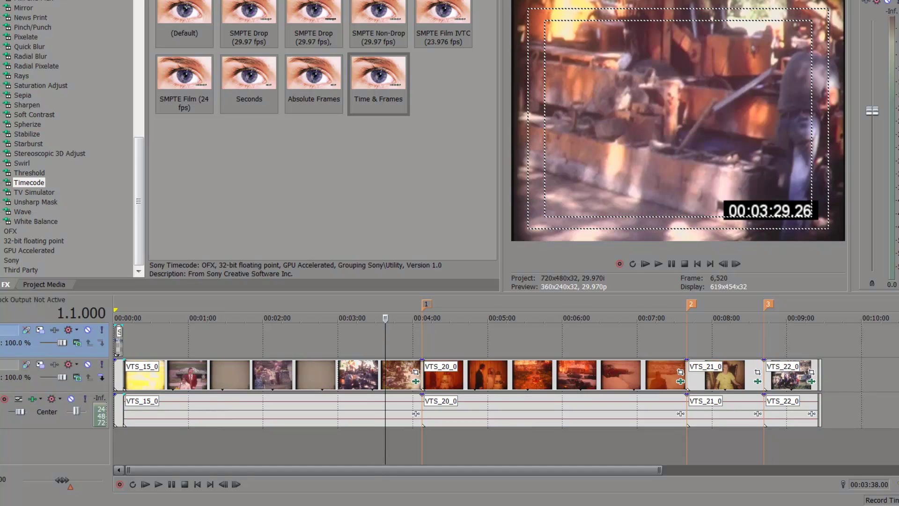
left_click_drag(385, 318, 422, 319)
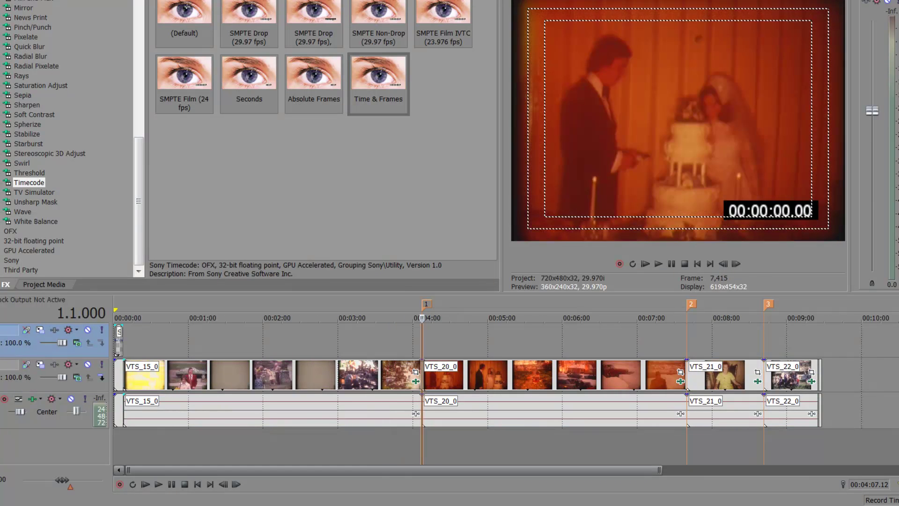
key("space")
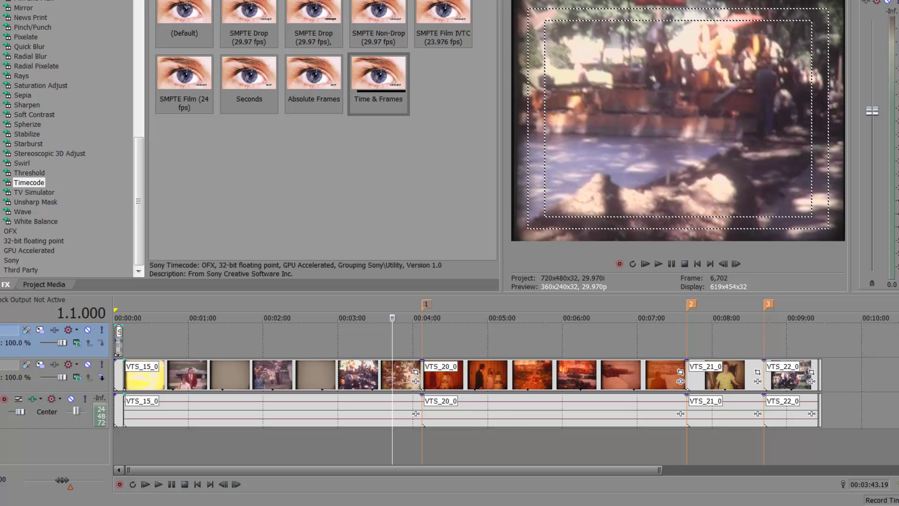
Step: Examine the cut at the start of the VTS_15_0 clip on the timeline, finishing with track 1 selected
left_click(378, 75)
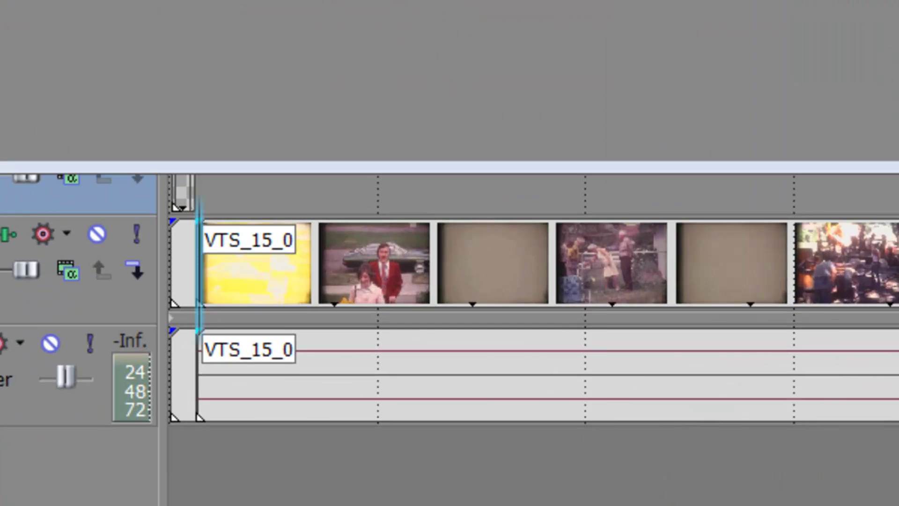
left_click(199, 262)
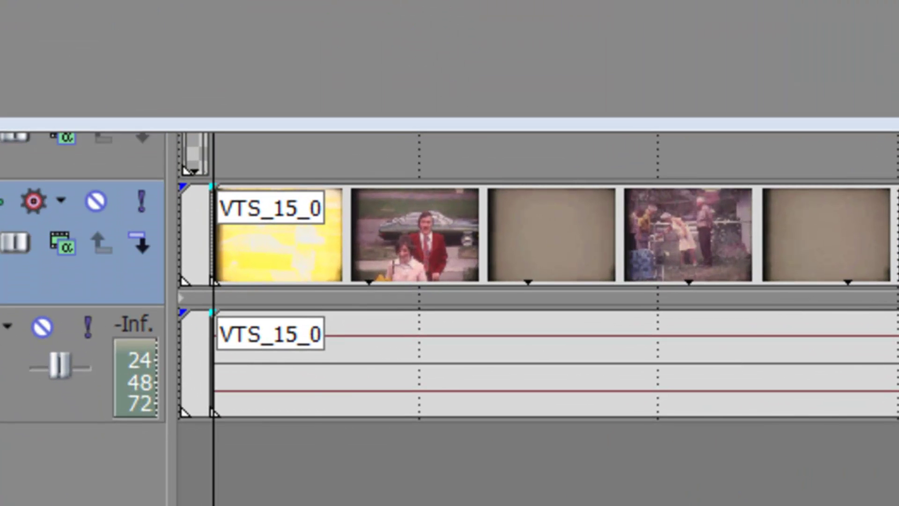
left_click(310, 253)
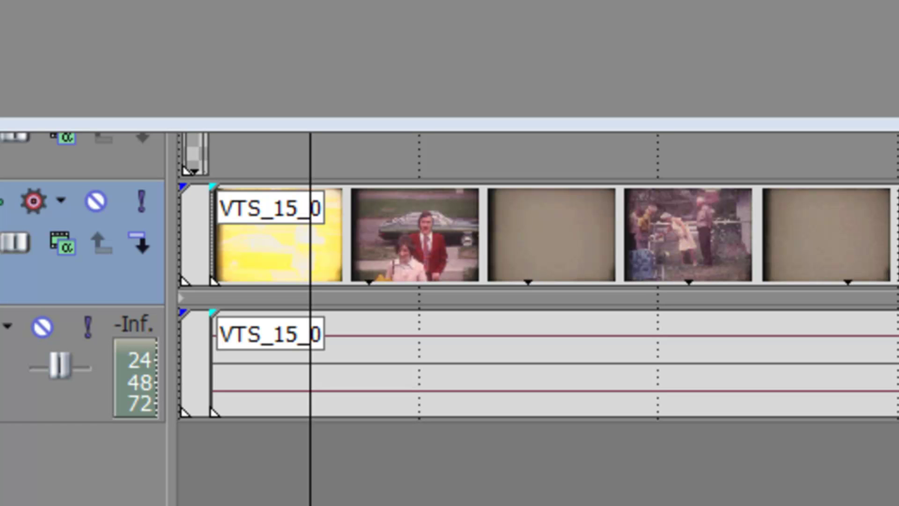
left_click(82, 157)
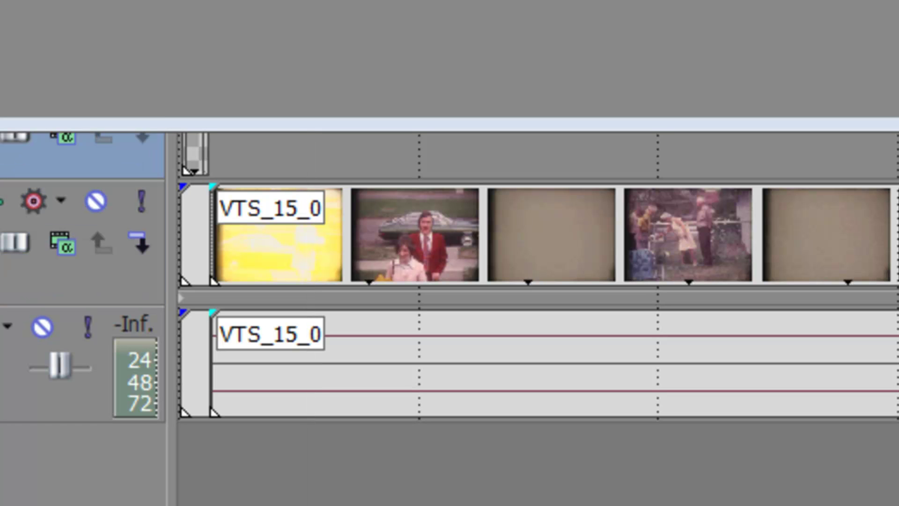